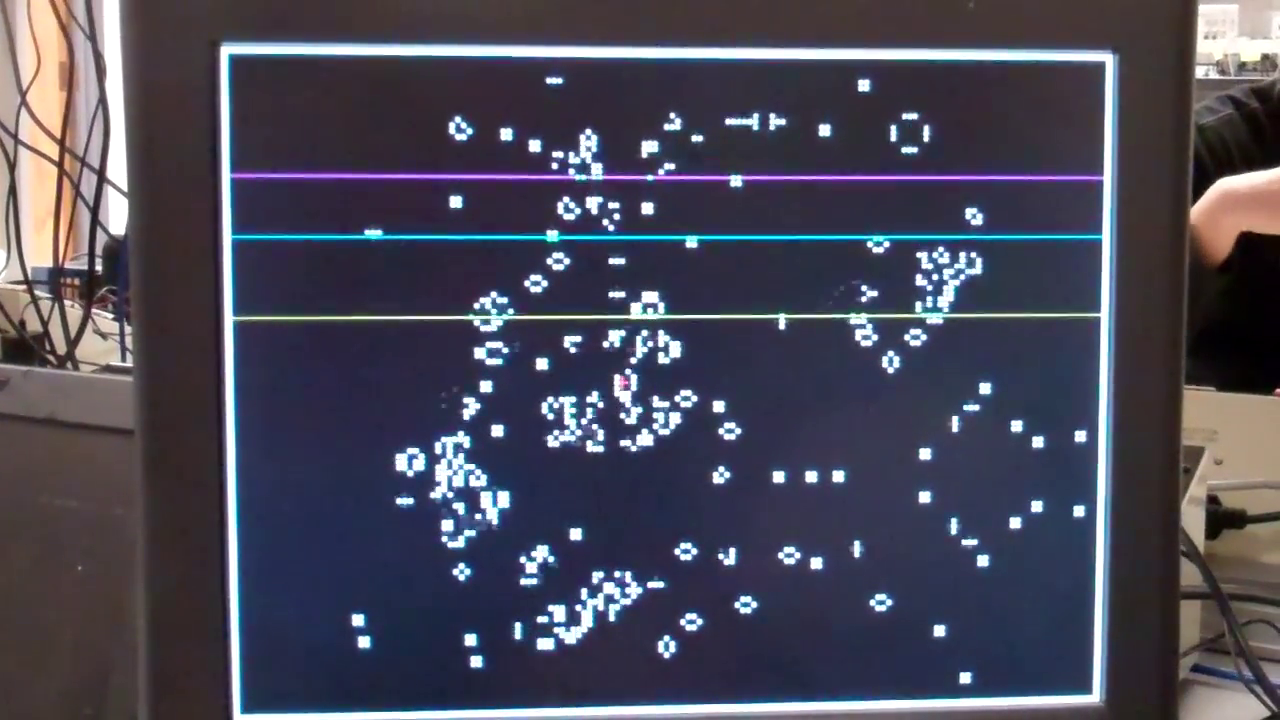
Step: Reset the Game of Life simulation, clearing every living cell from the grid
{"action": "key", "text": "c"}
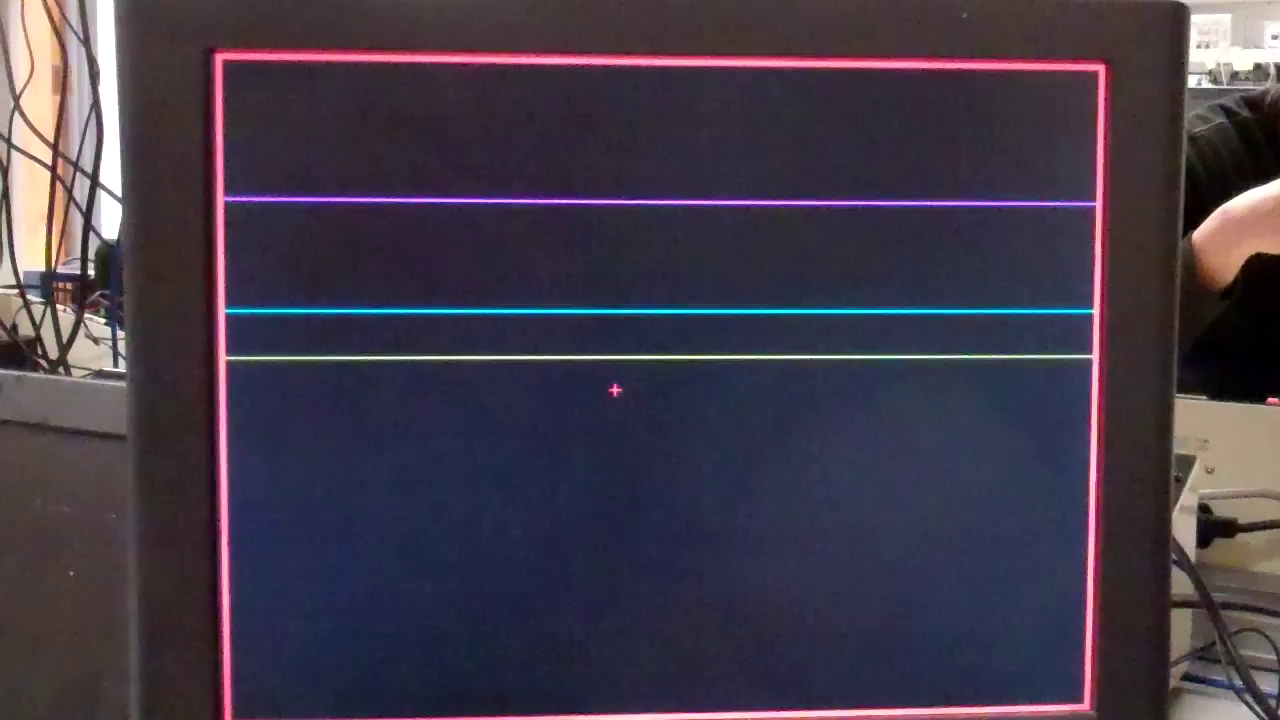